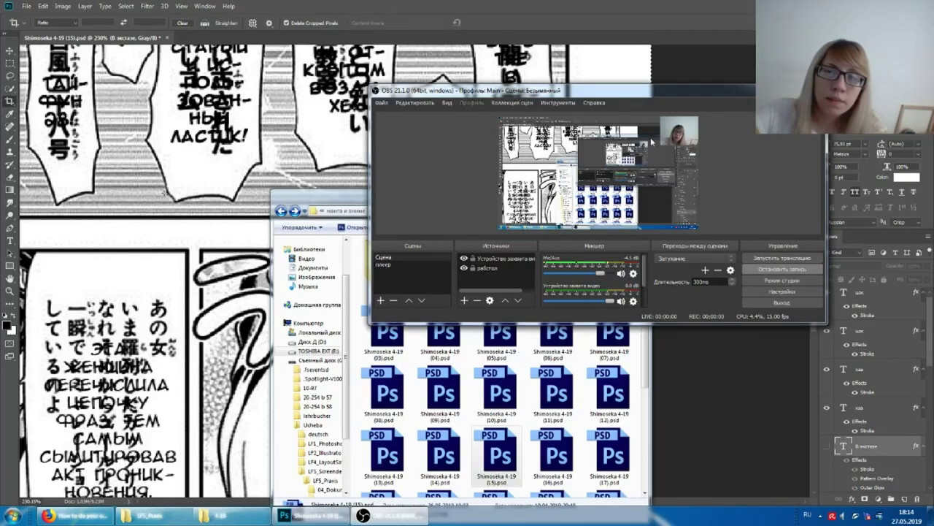
Bring the Photoshop window with Shimoseka 4-19 (15).psd in front of OBS and File Explorer.
{"action": "left_click", "coordinate": [490, 5]}
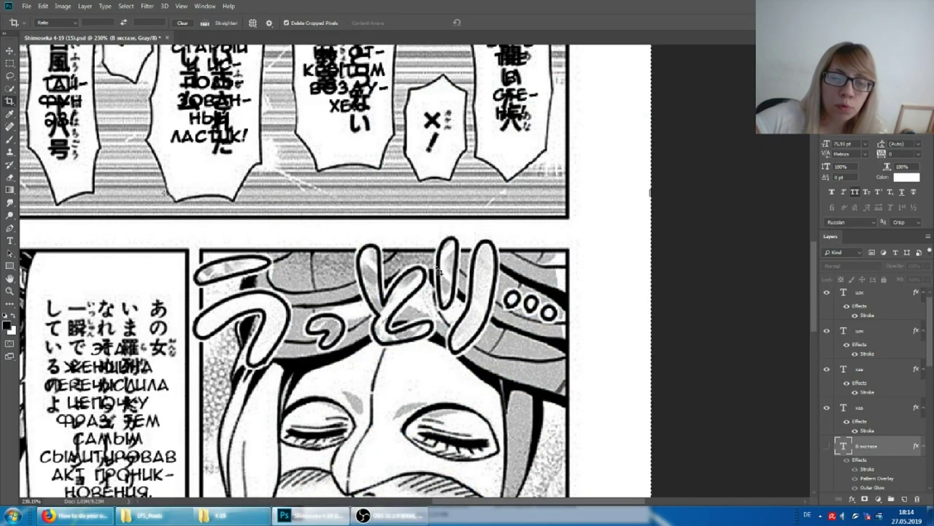
{"action": "scroll", "coordinate": [219, 238], "scroll_direction": "down", "scroll_amount": 1}
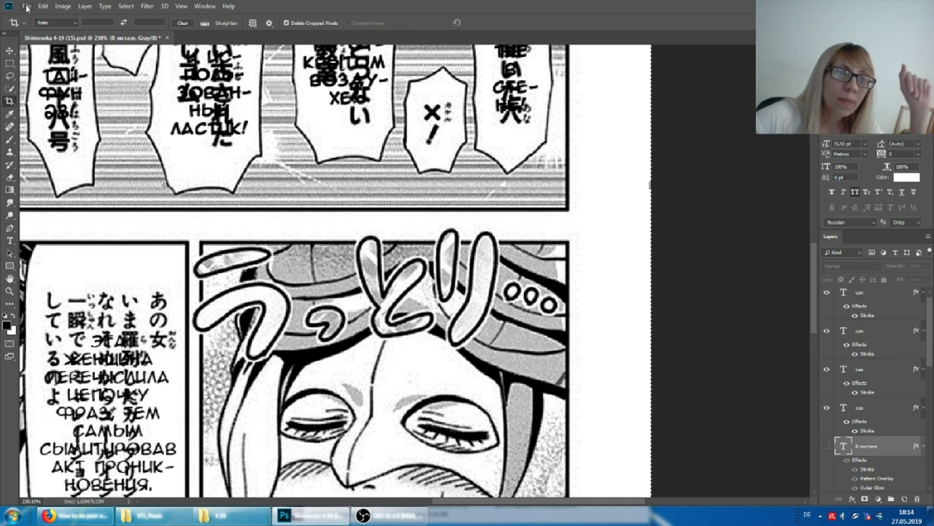
Create a new 300 × 300 px document, Untitled-1, with a white background.
{"action": "left_click", "coordinate": [27, 7]}
{"action": "left_click", "coordinate": [36, 16]}
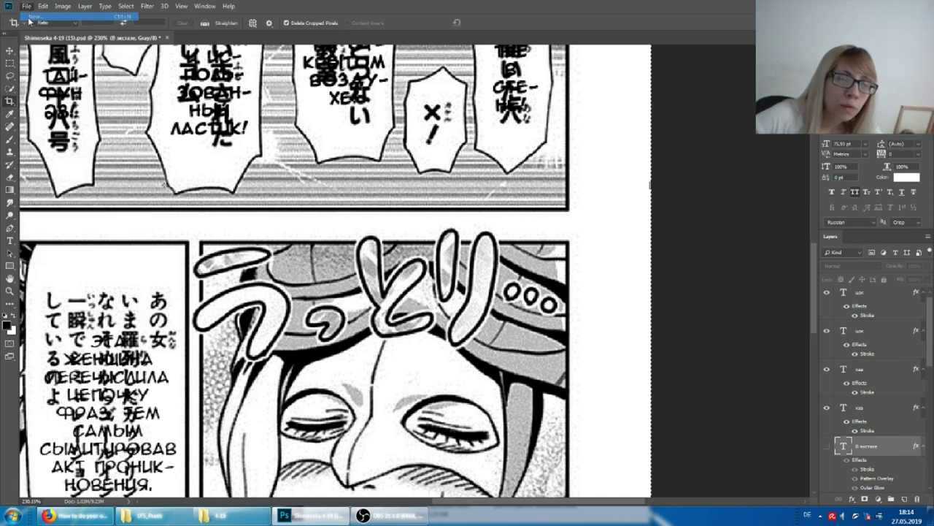
{"action": "left_click", "coordinate": [436, 155]}
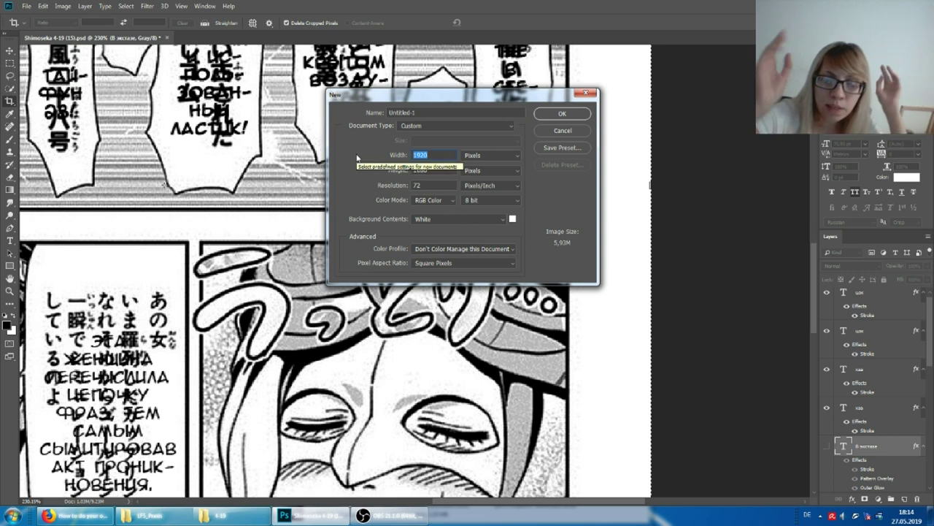
{"action": "type", "text": "300"}
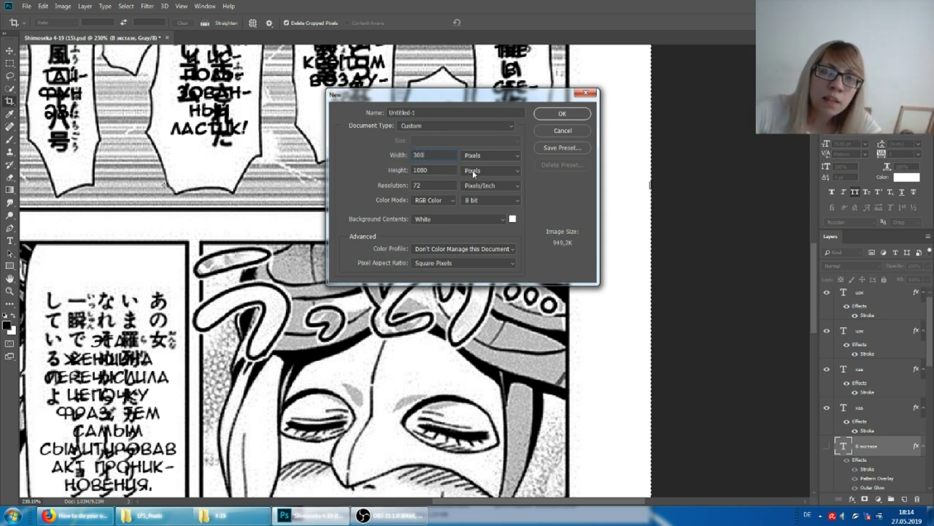
{"action": "type", "text": "300"}
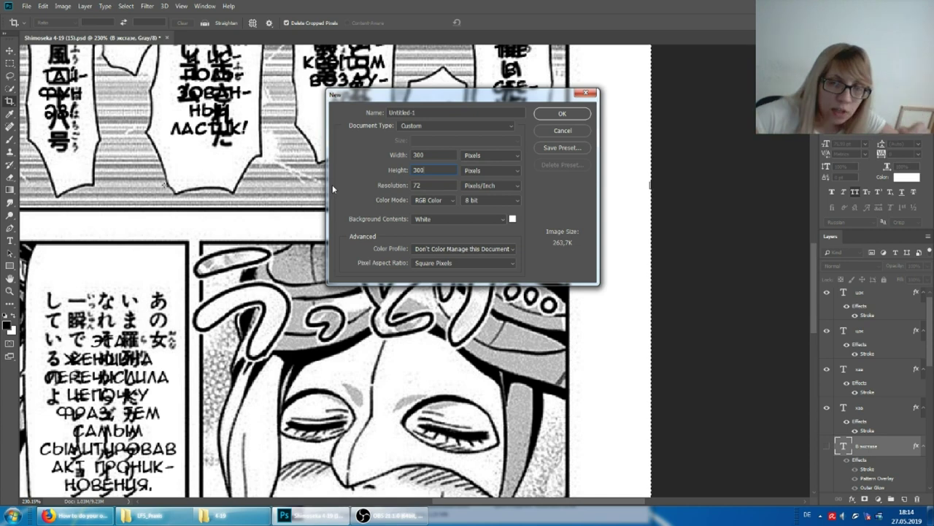
{"action": "left_click", "coordinate": [551, 113]}
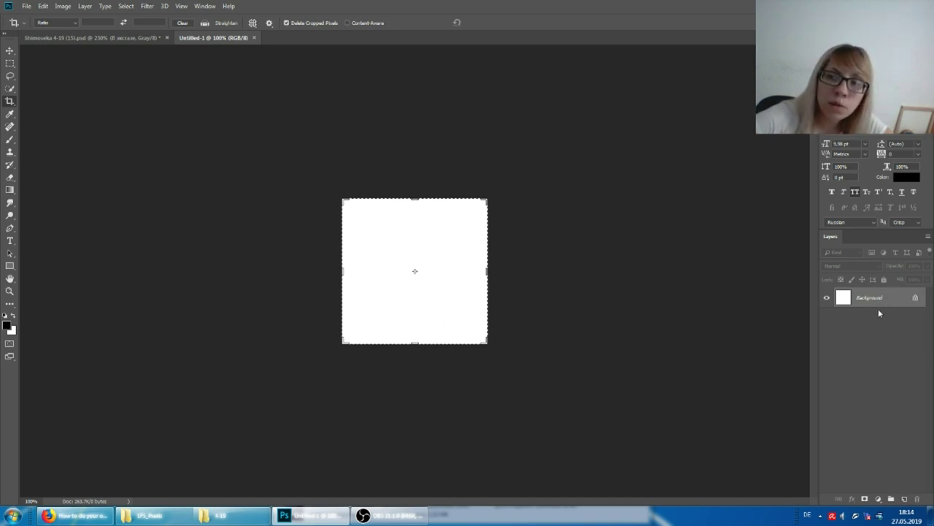
On a new Layer 1, paint a soft black dot at the canvas centre with a 0%-hardness brush.
{"action": "left_click", "coordinate": [904, 499]}
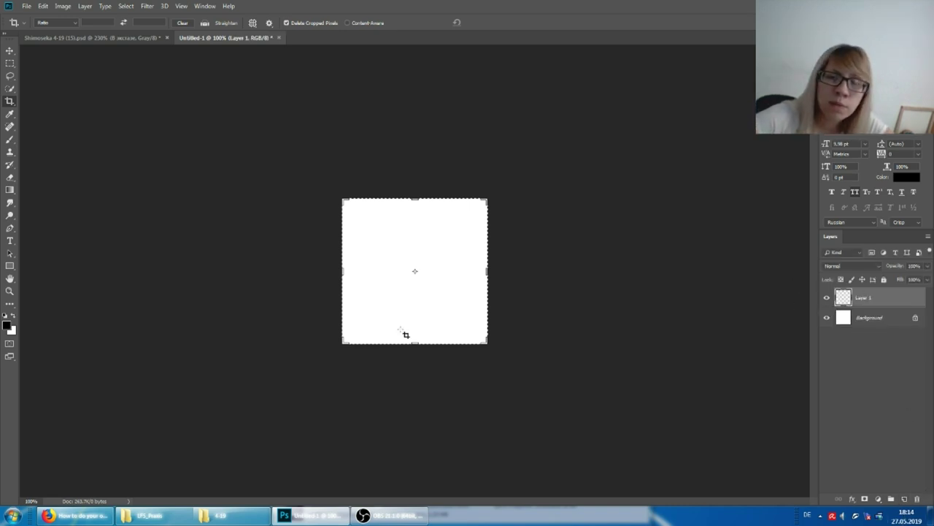
{"action": "left_click", "coordinate": [12, 144]}
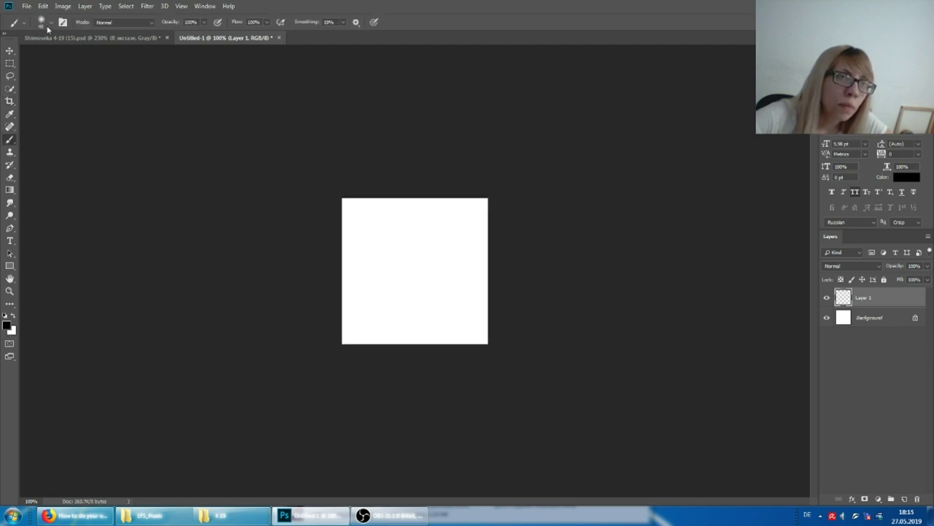
{"action": "left_click", "coordinate": [46, 24]}
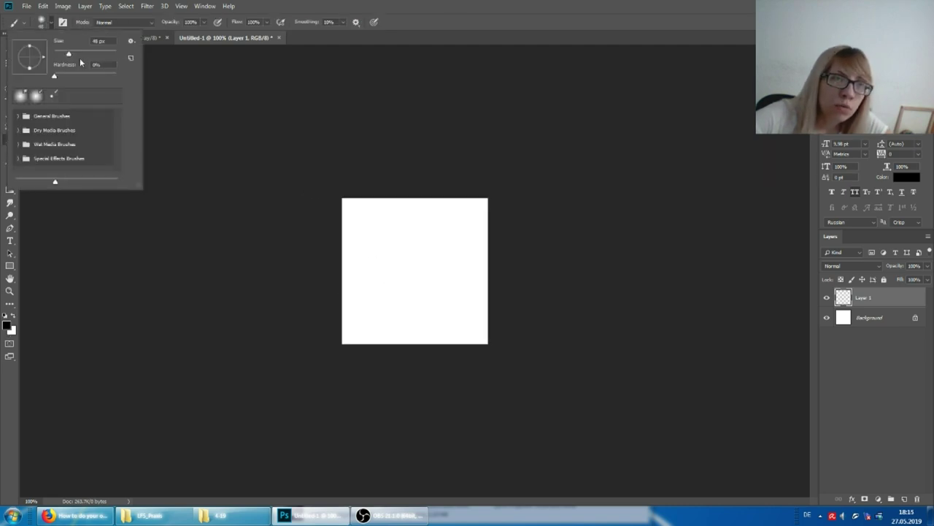
{"action": "mouse_move", "coordinate": [54, 78]}
{"action": "left_mouse_down"}
{"action": "mouse_move", "coordinate": [82, 78]}
{"action": "mouse_move", "coordinate": [22, 76]}
{"action": "left_mouse_up"}
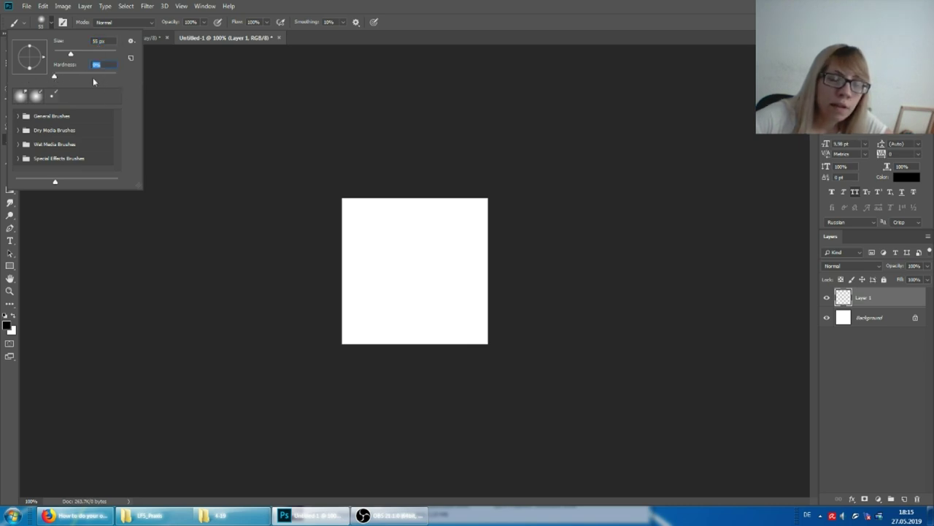
{"action": "left_click", "coordinate": [443, 7]}
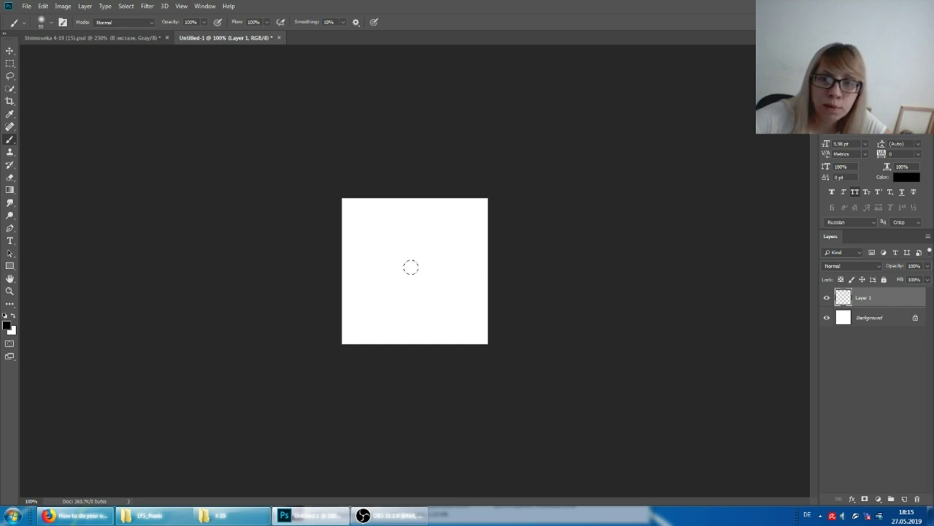
{"action": "left_click", "coordinate": [412, 269]}
{"action": "left_click", "coordinate": [412, 269]}
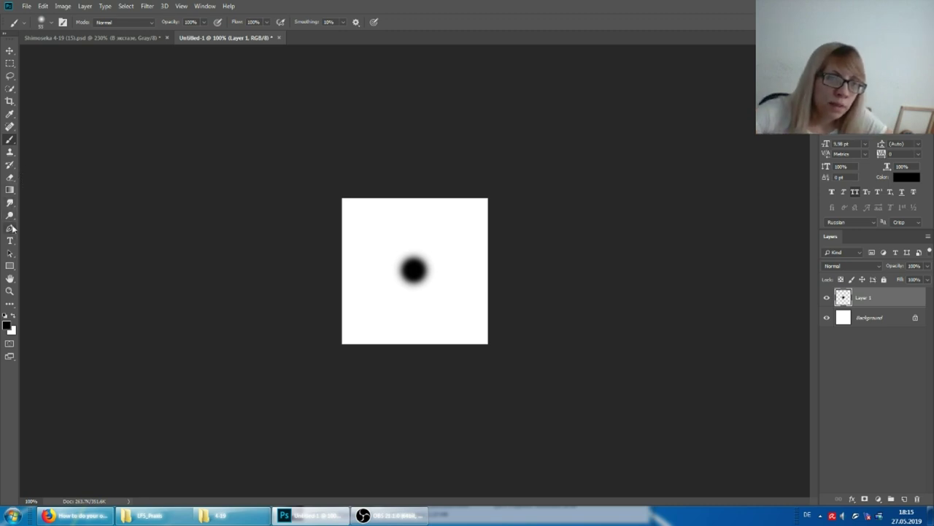
{"action": "left_click", "coordinate": [9, 203]}
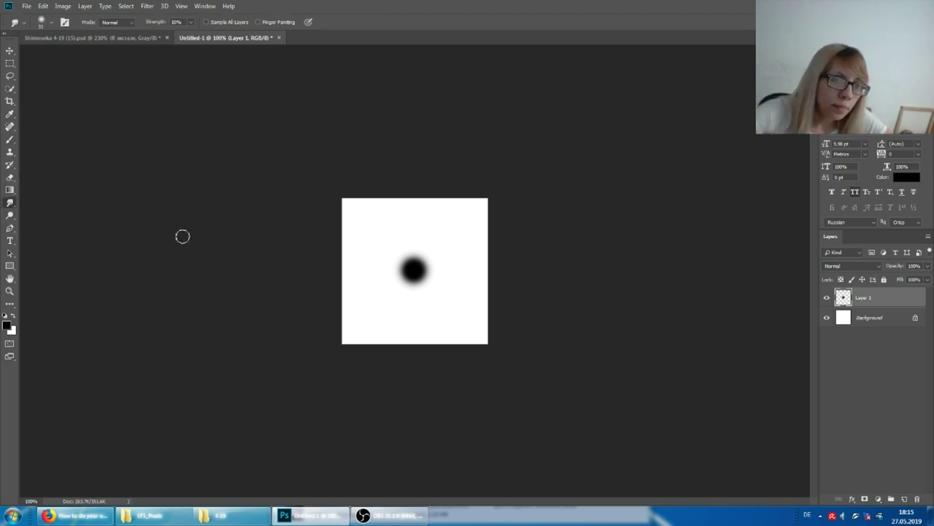
Set smudge strength to 50% and smear the dot into upper and lower-right arms.
{"action": "left_click", "coordinate": [48, 26]}
{"action": "key", "text": "5"}
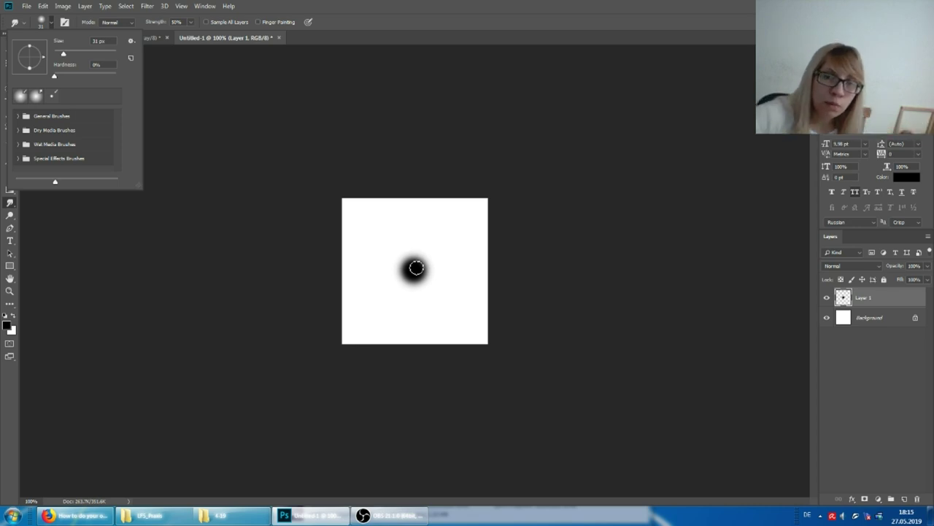
{"action": "left_click", "coordinate": [416, 268]}
{"action": "mouse_move", "coordinate": [413, 269]}
{"action": "left_mouse_down"}
{"action": "mouse_move", "coordinate": [378, 246]}
{"action": "mouse_move", "coordinate": [446, 237]}
{"action": "mouse_move", "coordinate": [437, 238]}
{"action": "left_mouse_up"}
{"action": "left_click_drag", "start_coordinate": [413, 267], "coordinate": [457, 302]}
Pull out a lower-left arm and lengthen the lower-left and upper-right arms.
{"action": "left_click_drag", "start_coordinate": [417, 270], "coordinate": [384, 302]}
{"action": "left_click_drag", "start_coordinate": [407, 265], "coordinate": [373, 313]}
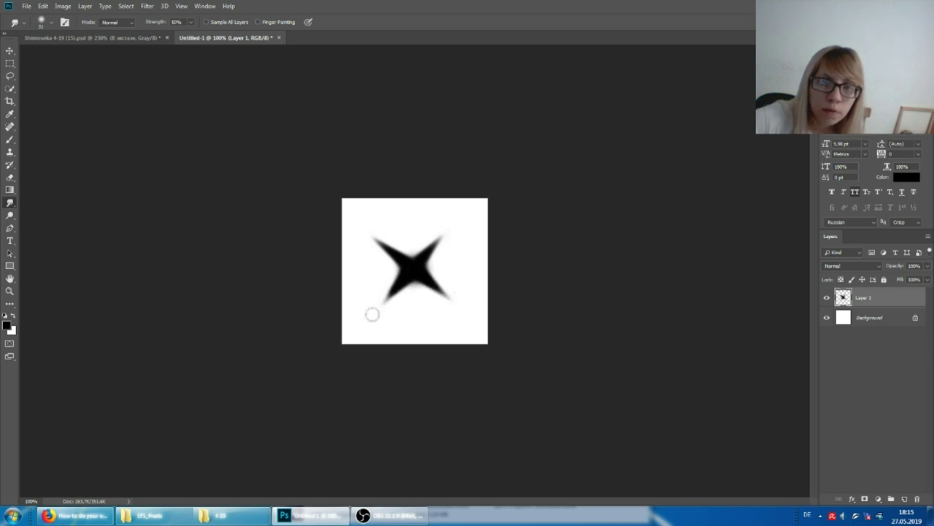
{"action": "left_click_drag", "start_coordinate": [421, 258], "coordinate": [453, 228]}
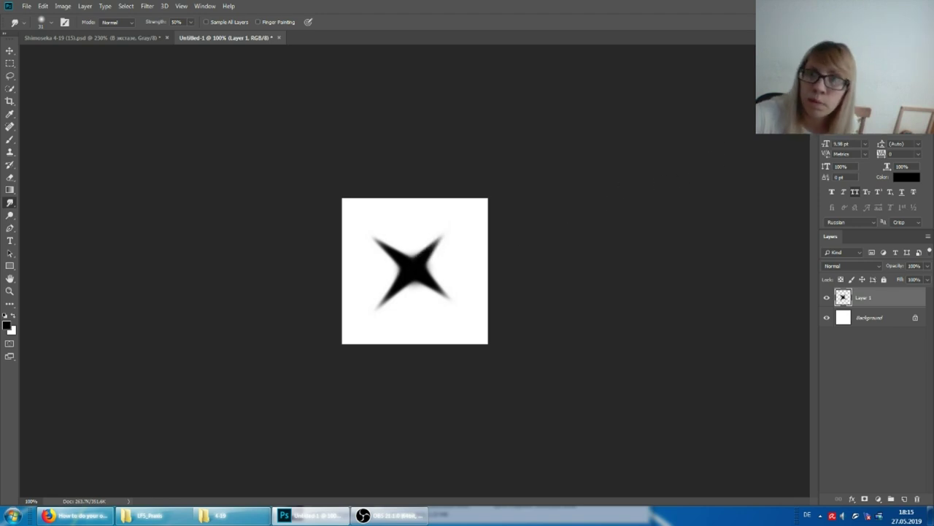
{"action": "left_click_drag", "start_coordinate": [420, 262], "coordinate": [442, 231]}
{"action": "left_click_drag", "start_coordinate": [422, 260], "coordinate": [452, 217]}
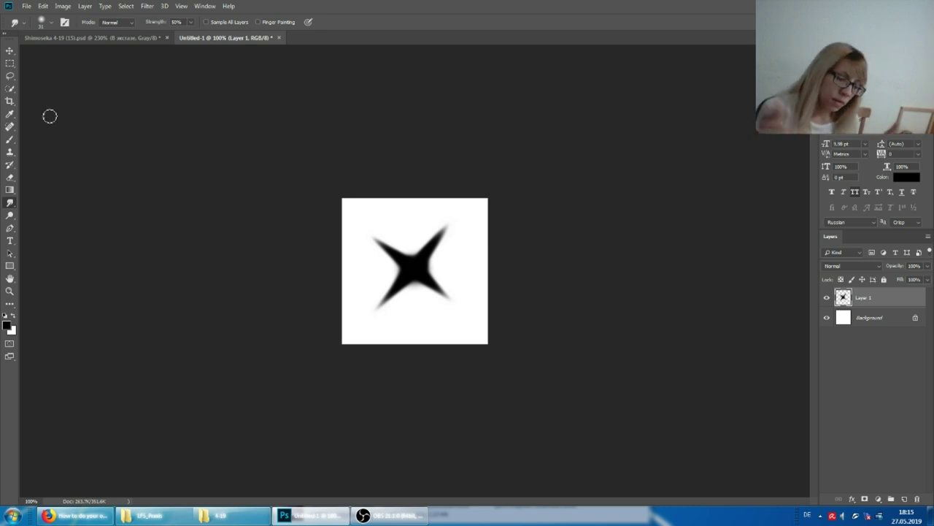
{"action": "left_click", "coordinate": [44, 7]}
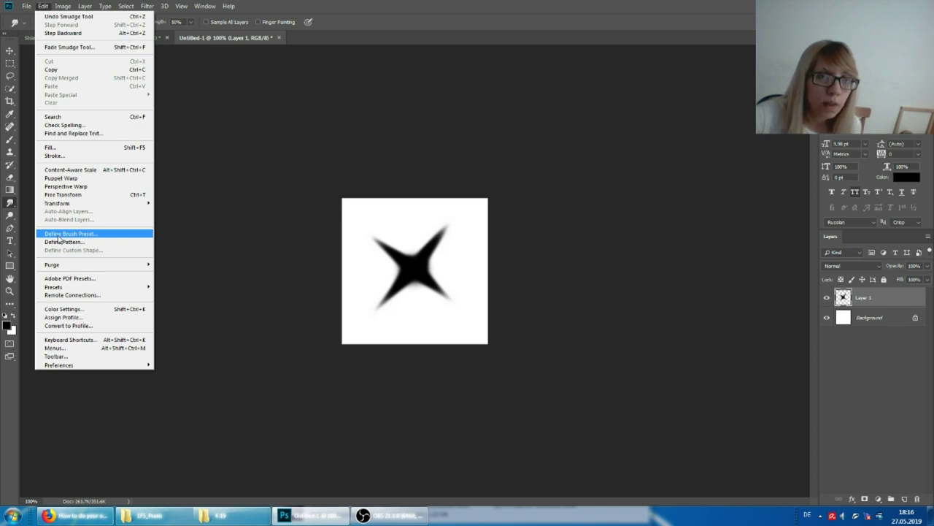
Define the star as a new brush preset named sparkle_brush.
{"action": "left_click", "coordinate": [59, 234]}
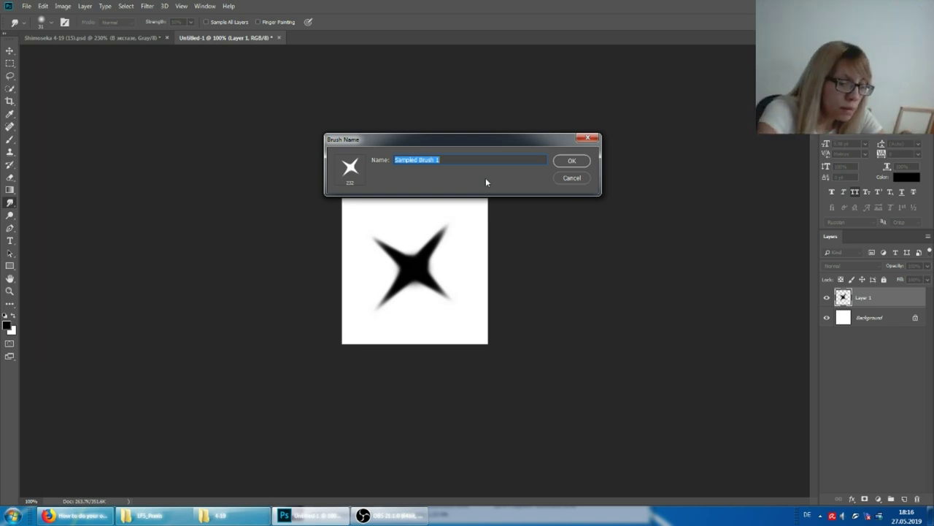
{"action": "type", "text": "spa"}
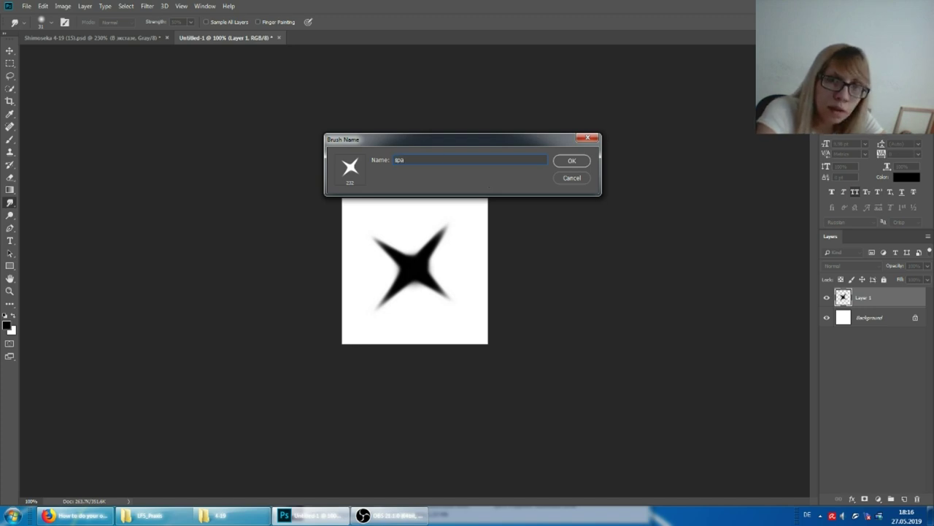
{"action": "type", "text": "r"}
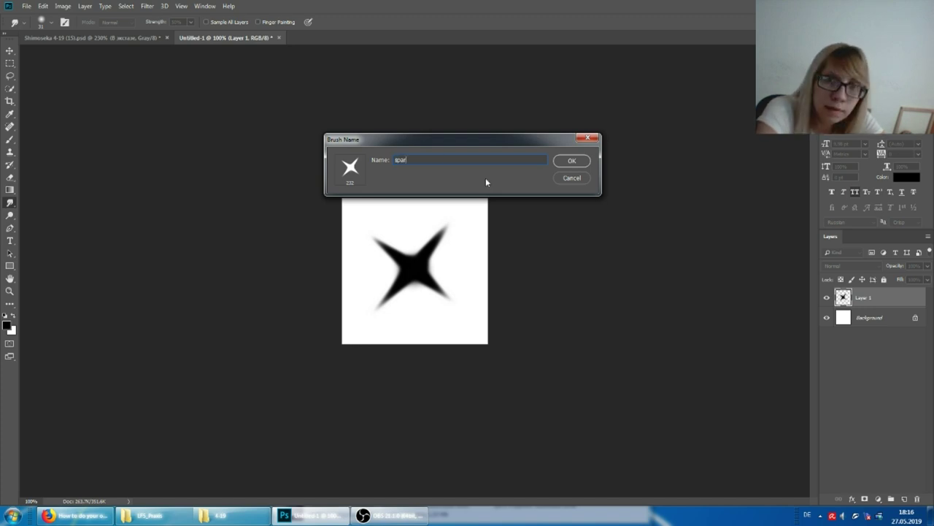
{"action": "type", "text": "kle"}
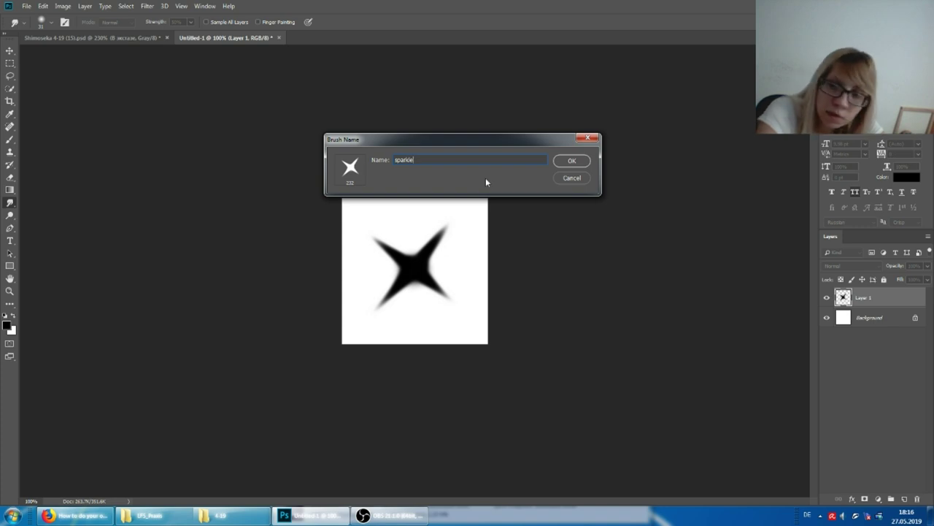
{"action": "type", "text": "7_"}
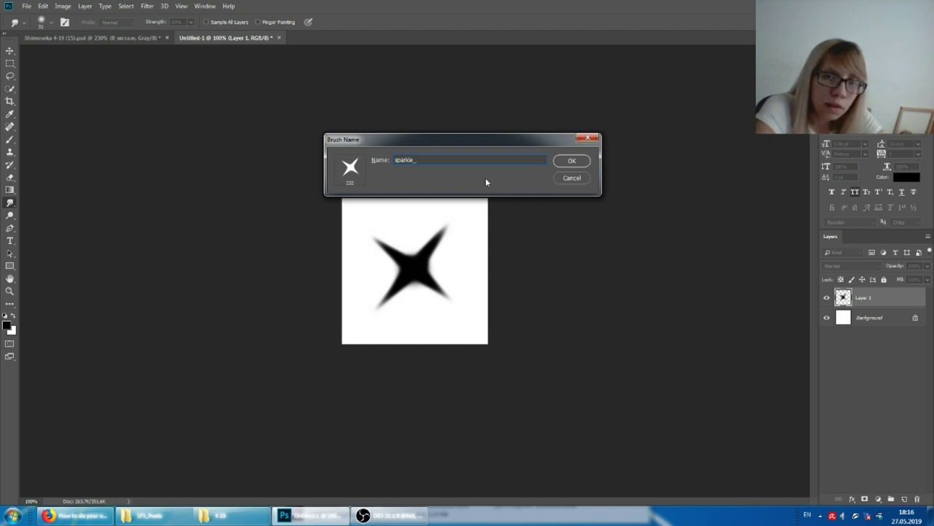
{"action": "type", "text": "blrush"}
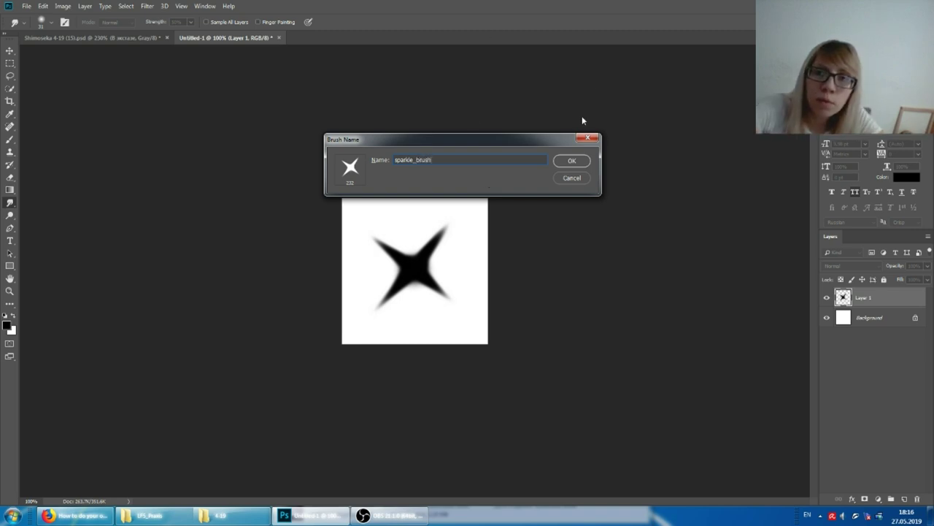
{"action": "left_click", "coordinate": [571, 161]}
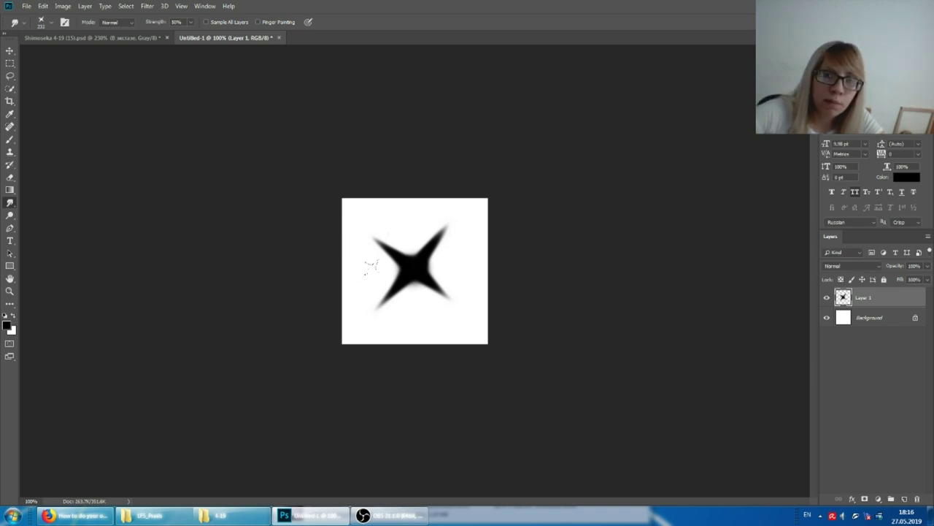
Smear the star further toward the upper right and lower right.
{"action": "left_click_drag", "start_coordinate": [371, 263], "coordinate": [417, 248]}
{"action": "mouse_move", "coordinate": [376, 292]}
{"action": "left_mouse_down"}
{"action": "mouse_move", "coordinate": [413, 252]}
{"action": "mouse_move", "coordinate": [438, 248]}
{"action": "mouse_move", "coordinate": [438, 292]}
{"action": "left_mouse_up"}
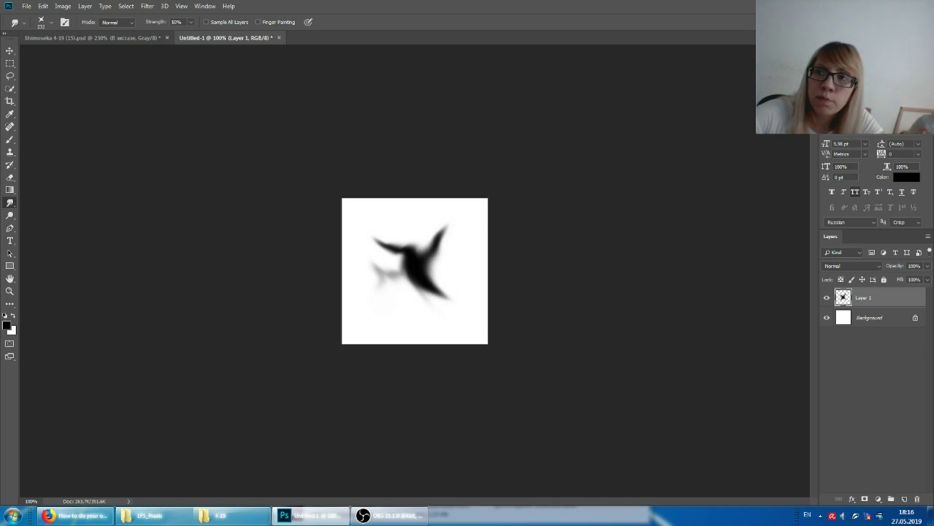
{"action": "left_click_drag", "start_coordinate": [409, 255], "coordinate": [459, 296]}
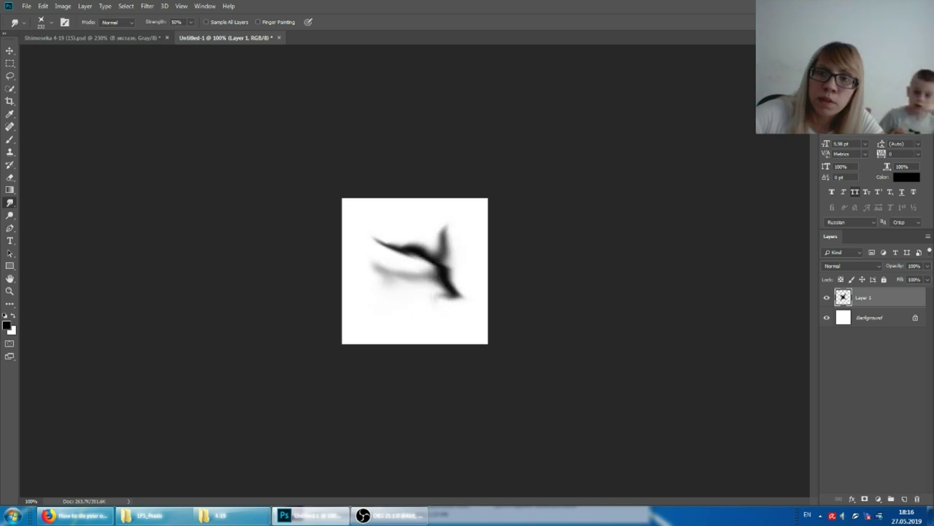
With the sparkle_brush preset, stamp four sparkle stars across the canvas.
{"action": "left_click", "coordinate": [9, 139]}
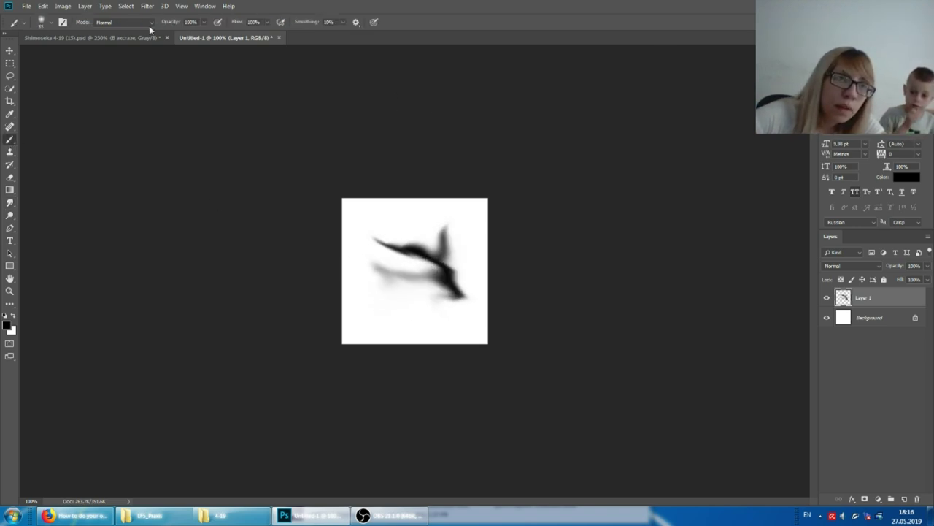
{"action": "left_click", "coordinate": [45, 24]}
{"action": "left_click", "coordinate": [52, 157]}
{"action": "left_click", "coordinate": [395, 280]}
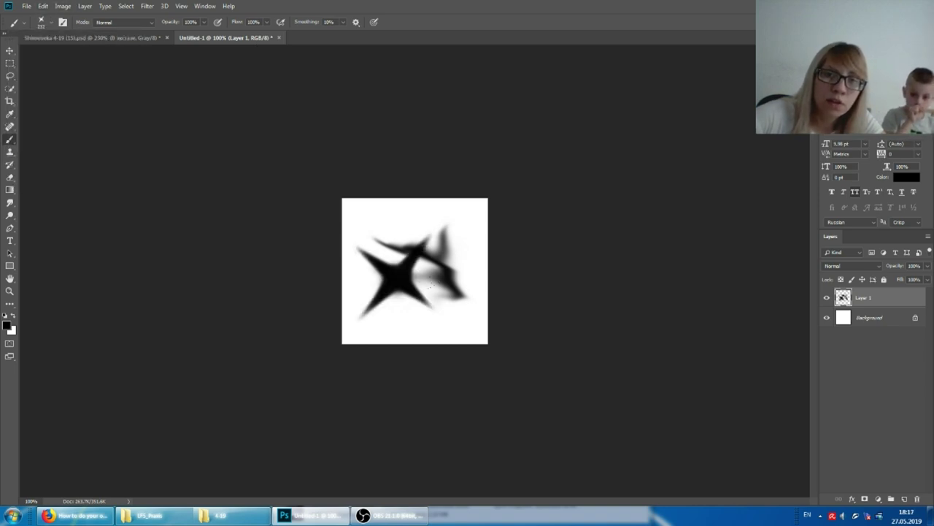
{"action": "left_click", "coordinate": [451, 304]}
{"action": "left_click", "coordinate": [449, 248]}
{"action": "left_click", "coordinate": [396, 235]}
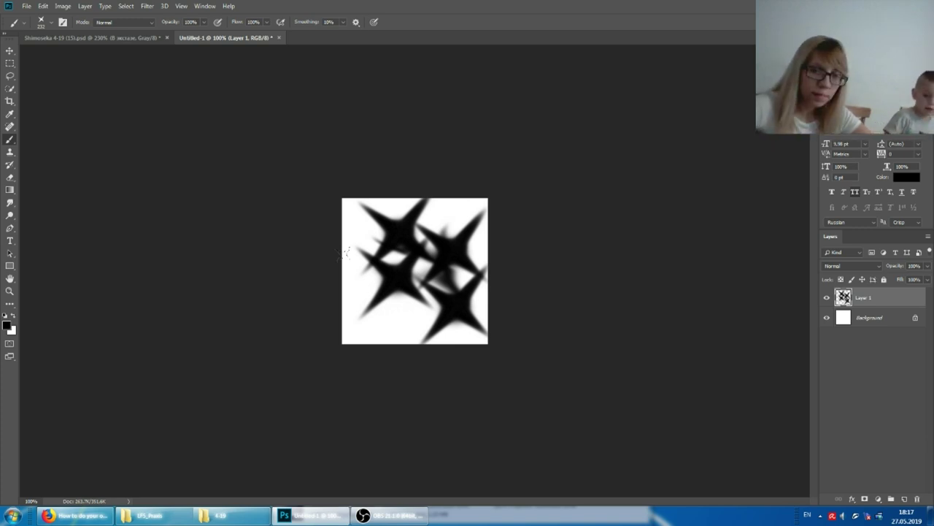
Bring the OBS Studio window in front of Photoshop from the taskbar.
{"action": "left_click", "coordinate": [387, 517]}
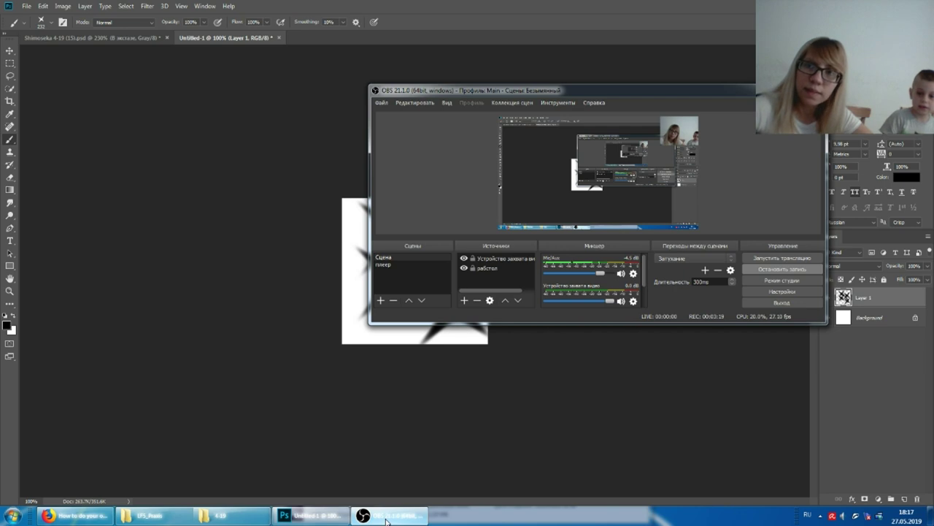